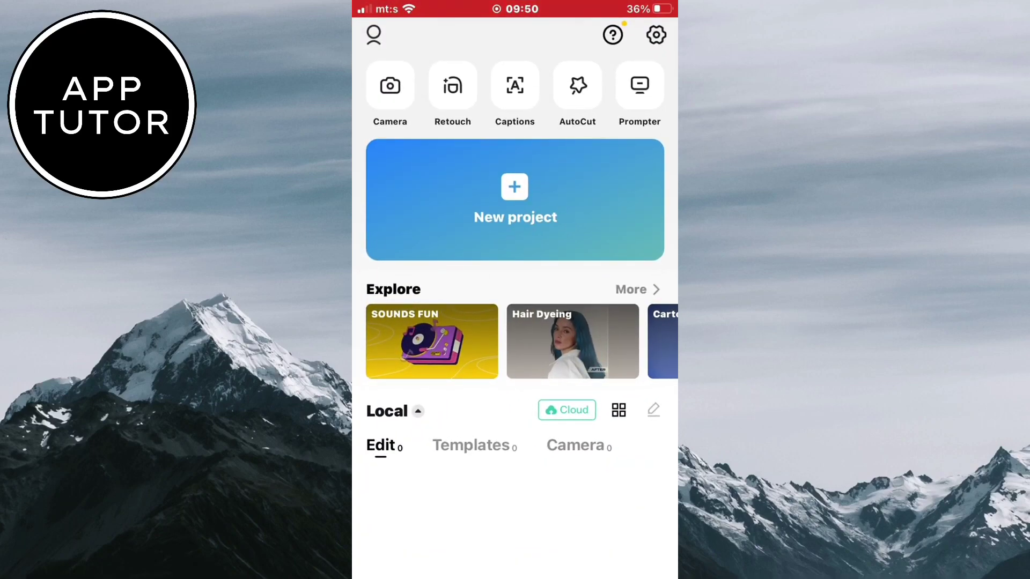
Start a new project with the 1:48 sunrise video from Recents.
left_click(515, 200)
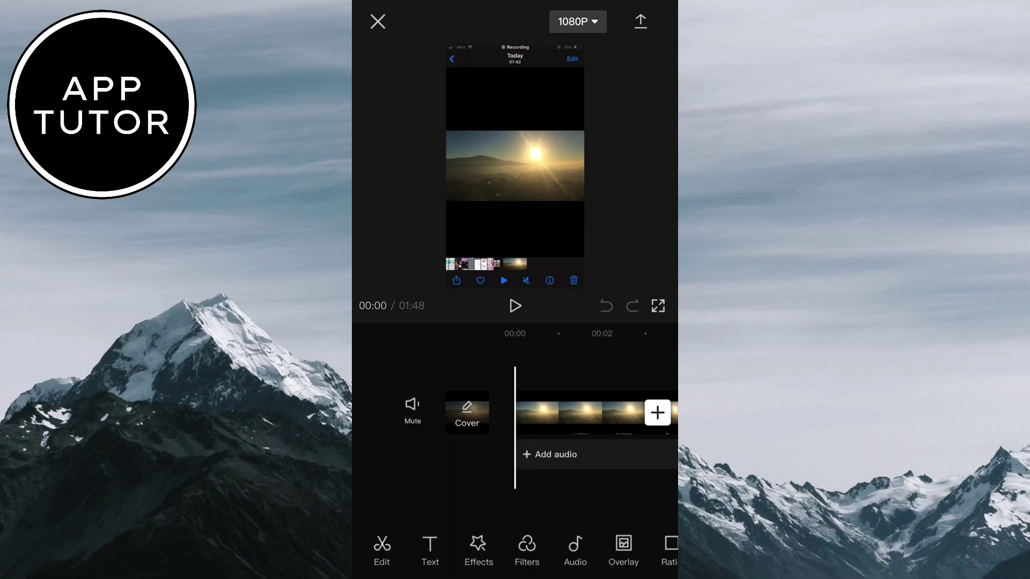
Lower the sunrise clip's volume to 0 and confirm.
left_click(579, 413)
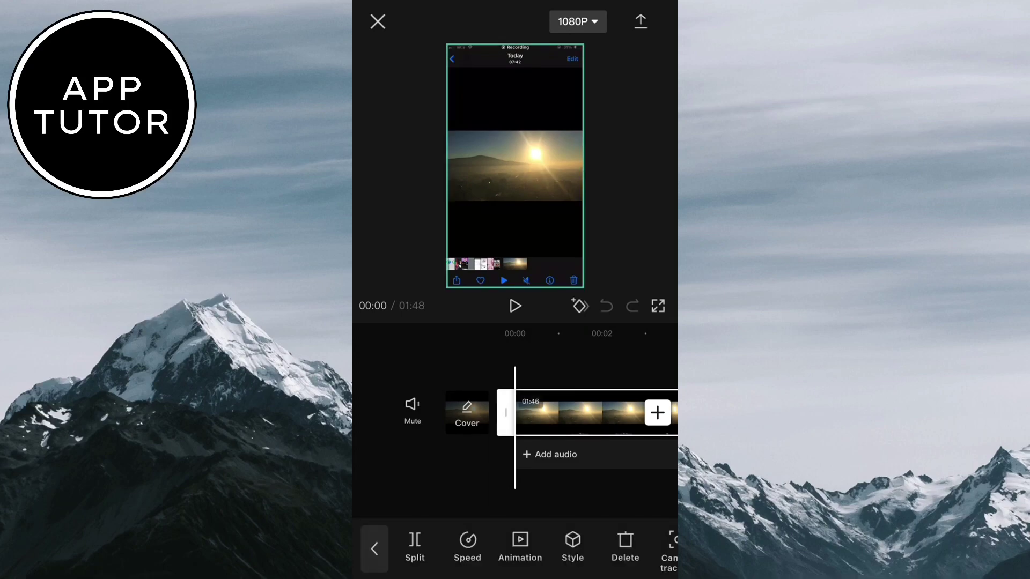
scroll(531, 552, "right", 5)
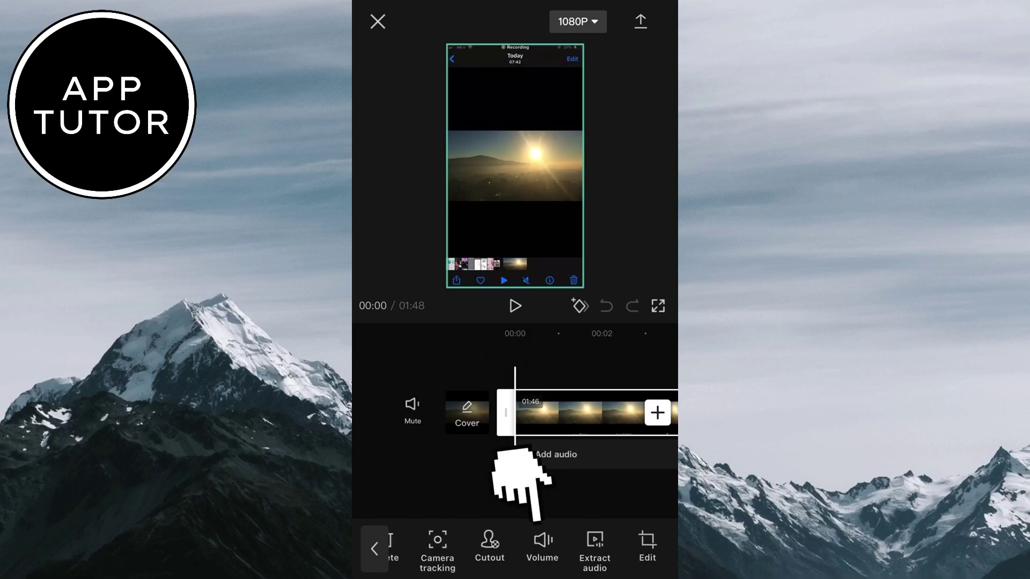
left_click(541, 547)
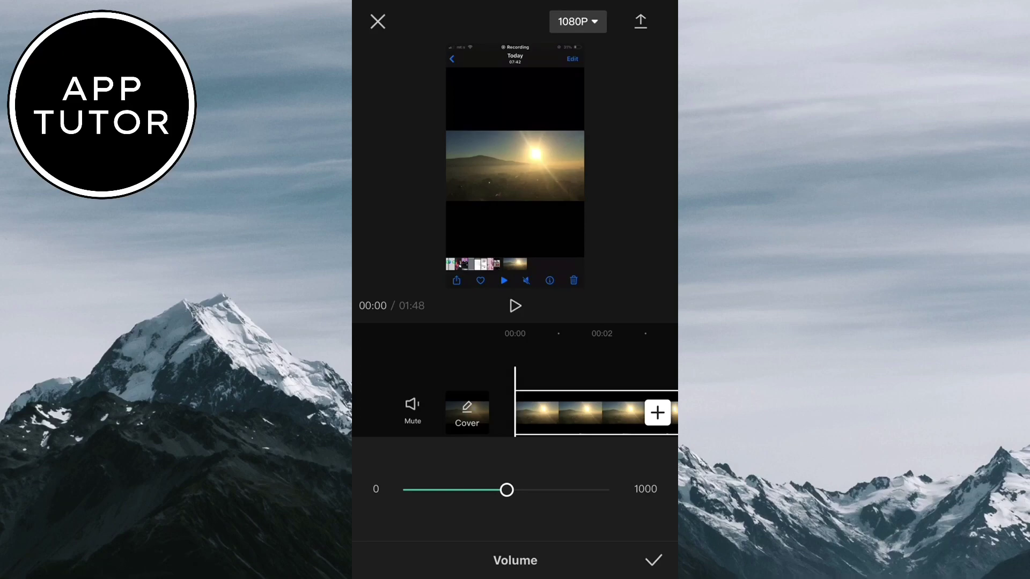
left_click(515, 305)
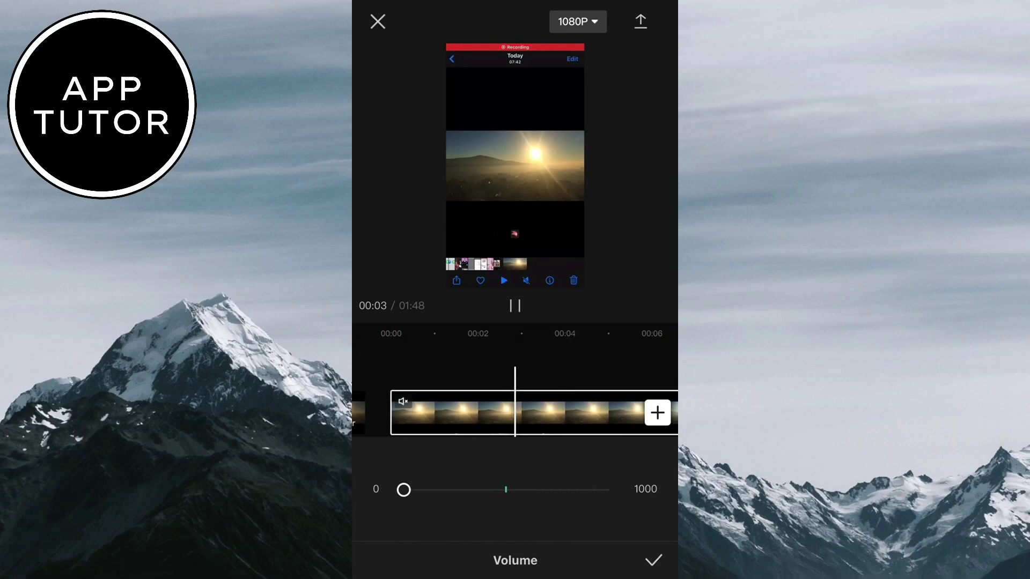
left_click(653, 560)
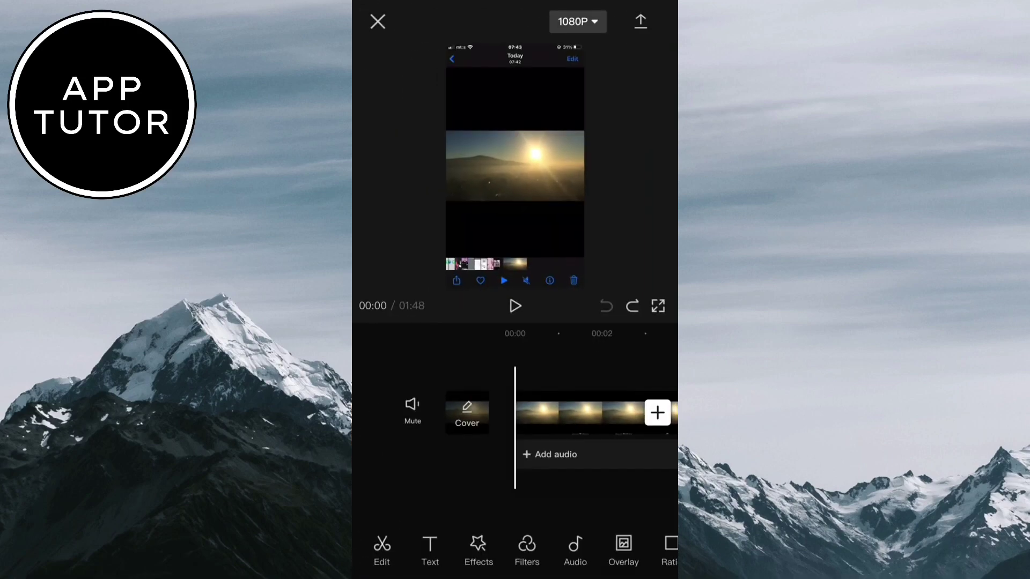
Extract the sunrise clip's audio into a separate Extracted audio1 track.
left_click(579, 413)
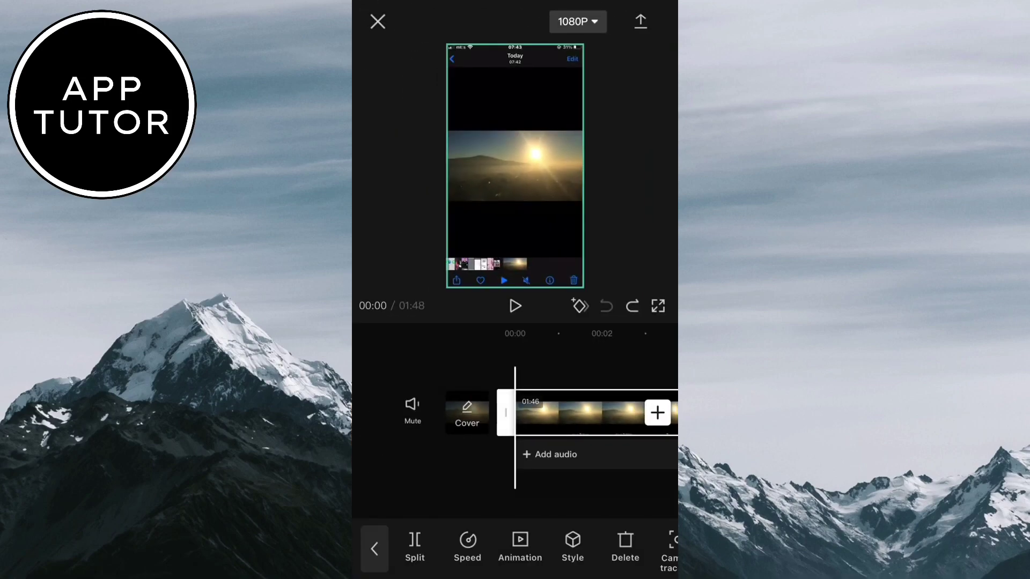
scroll(523, 547, "right", 5)
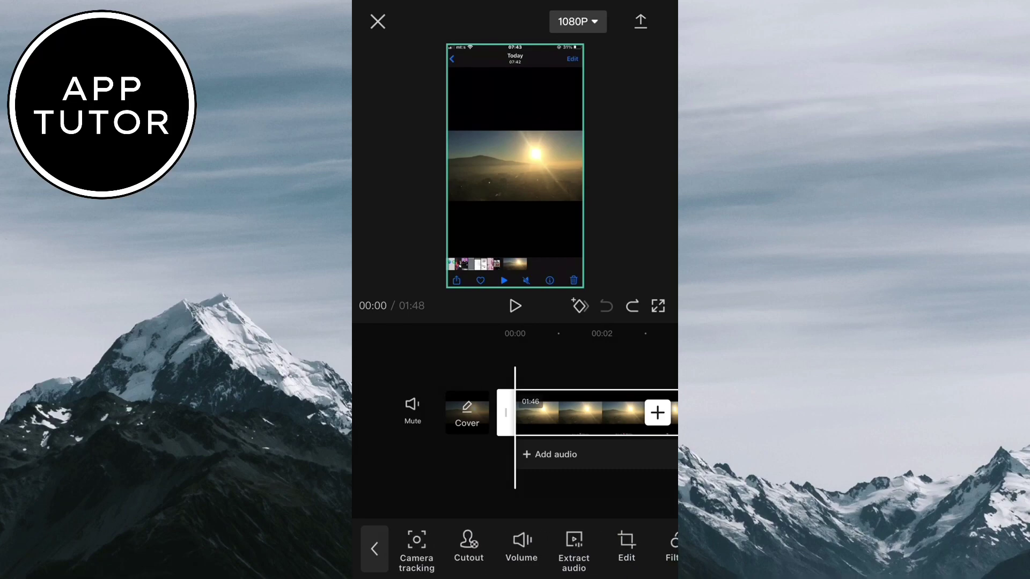
left_click(574, 547)
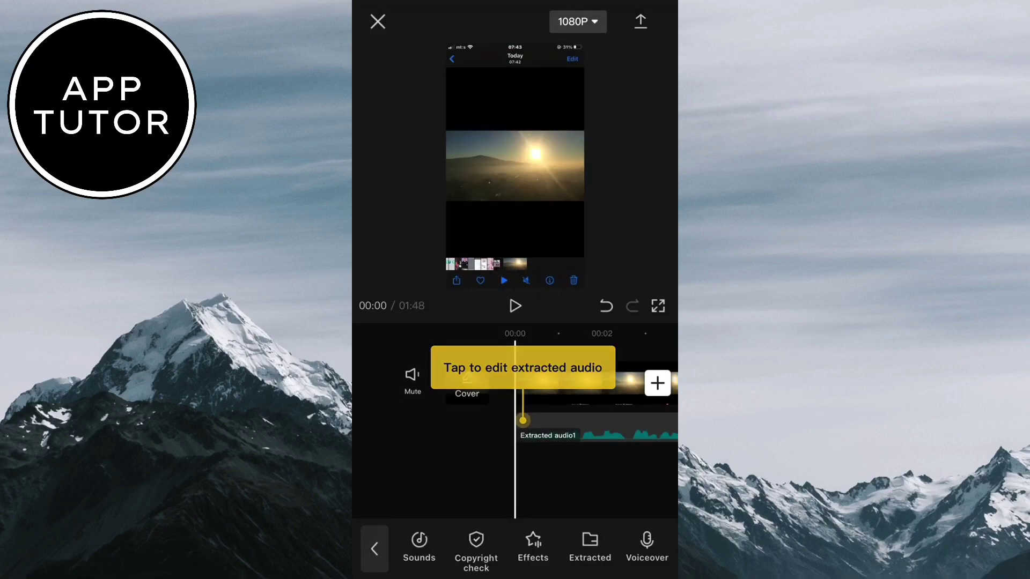
Delete the Extracted audio1 track and play the silent video from the start.
left_click_drag(595, 384, 402, 385)
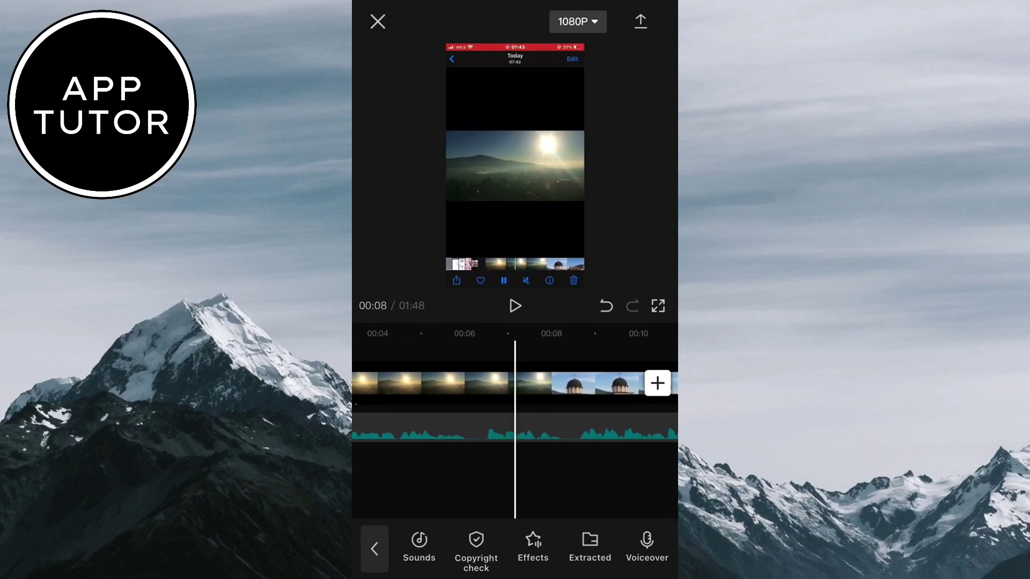
left_click(595, 435)
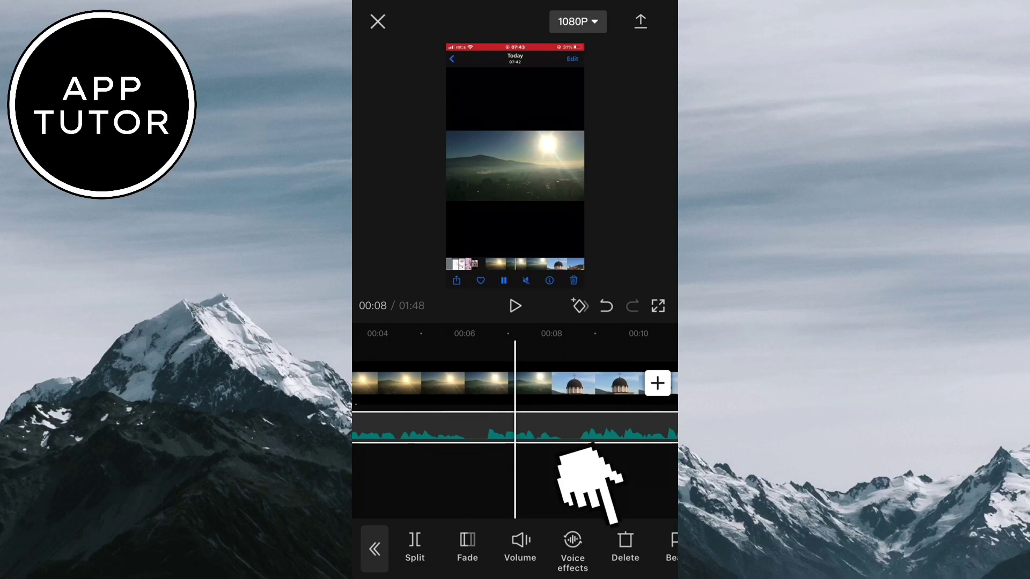
left_click(625, 546)
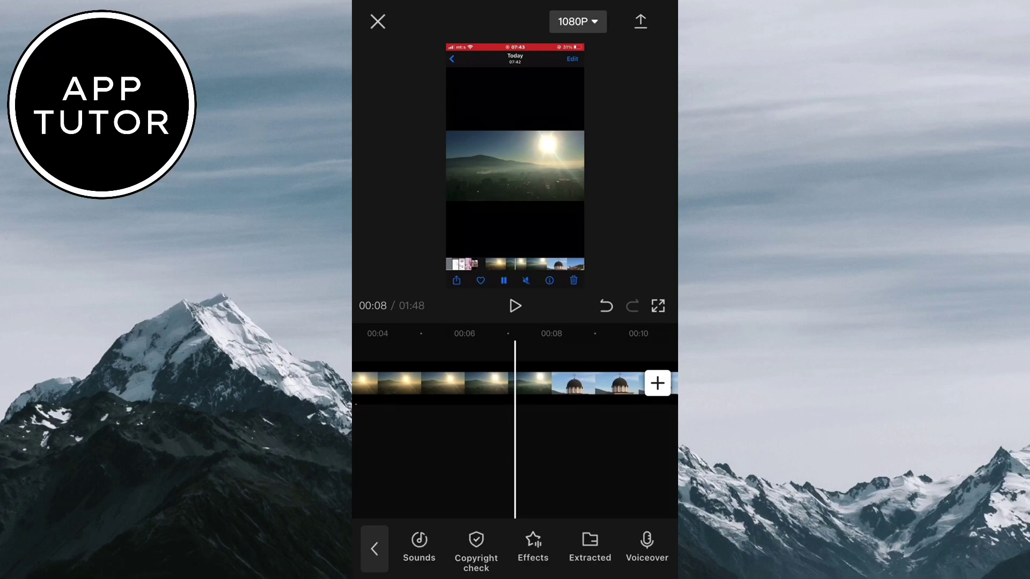
left_click_drag(402, 385, 612, 384)
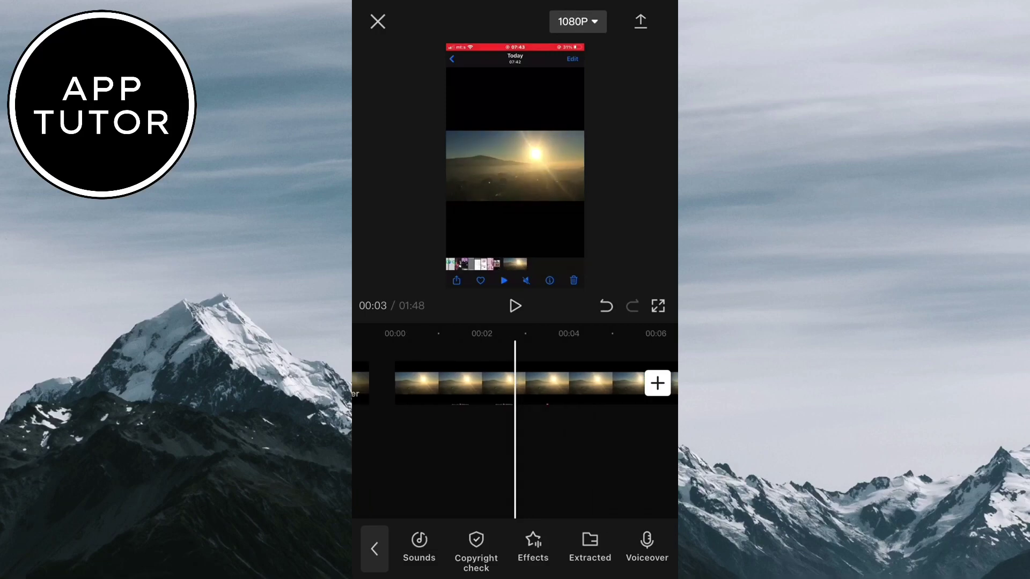
left_click(516, 307)
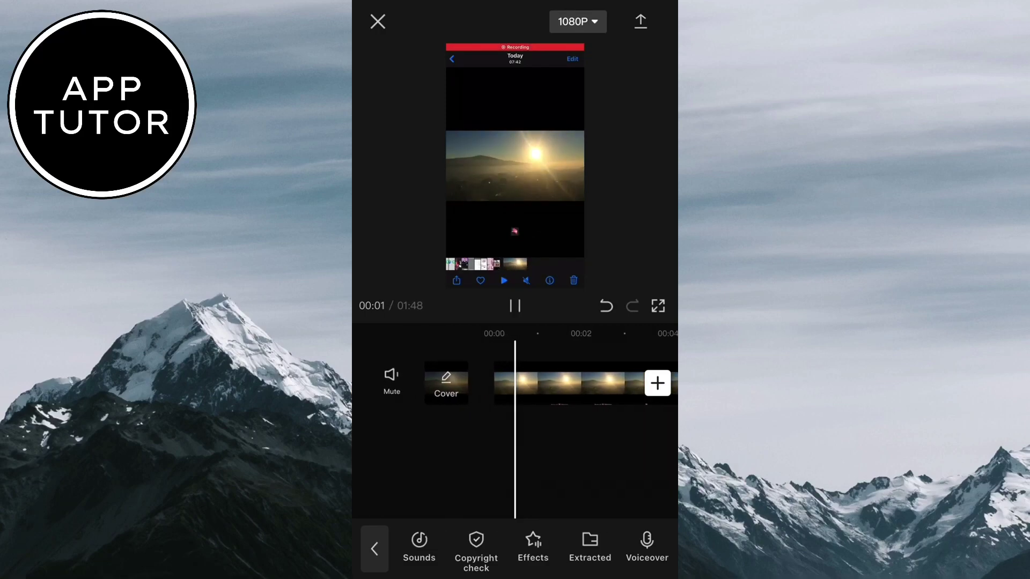